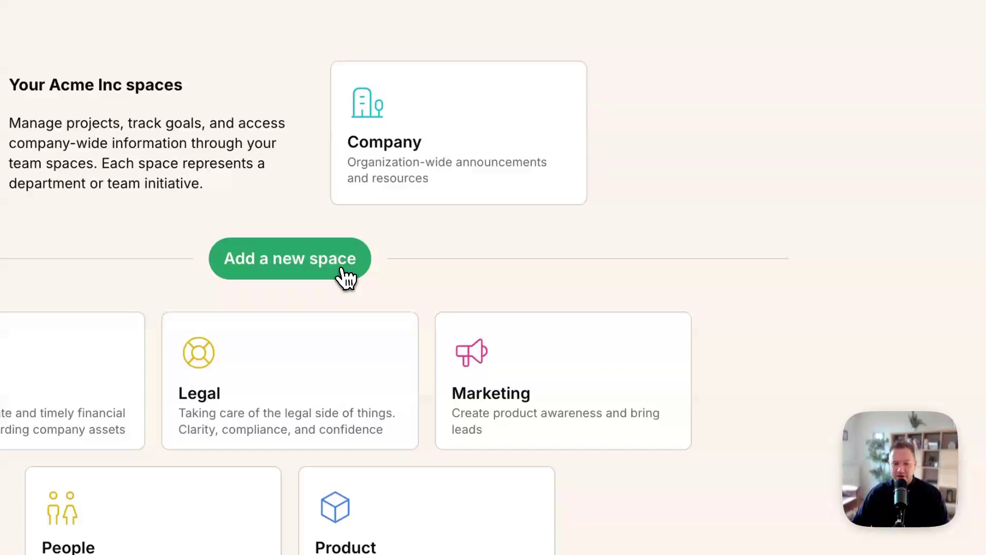
Start a new space named "Legal" with the purpose "Legal stuff".
left_click(493, 206)
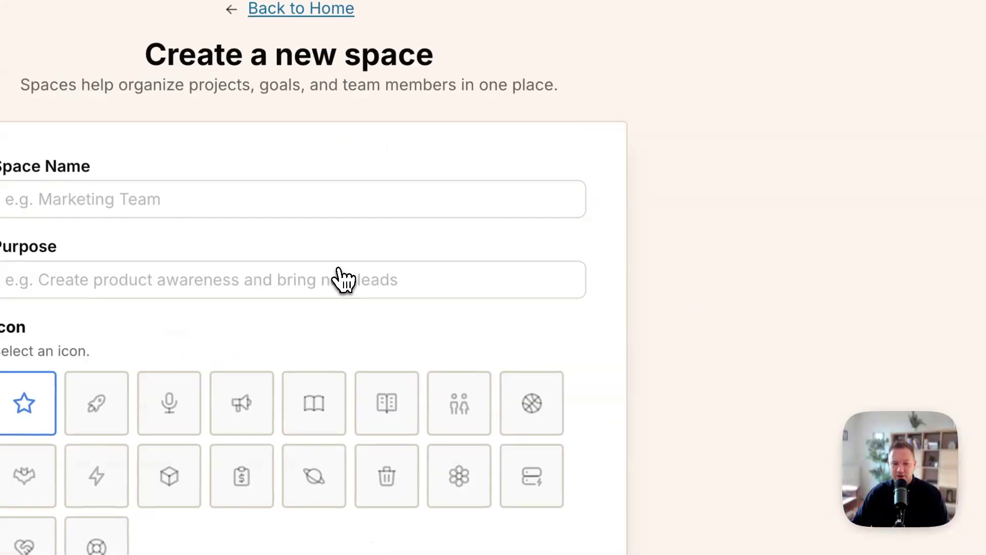
left_click(262, 210)
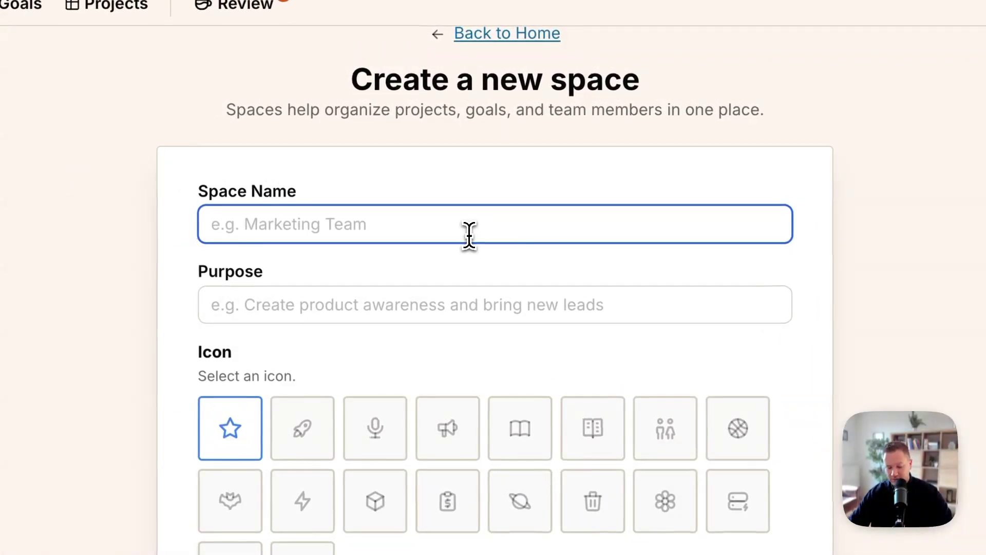
type("Legal")
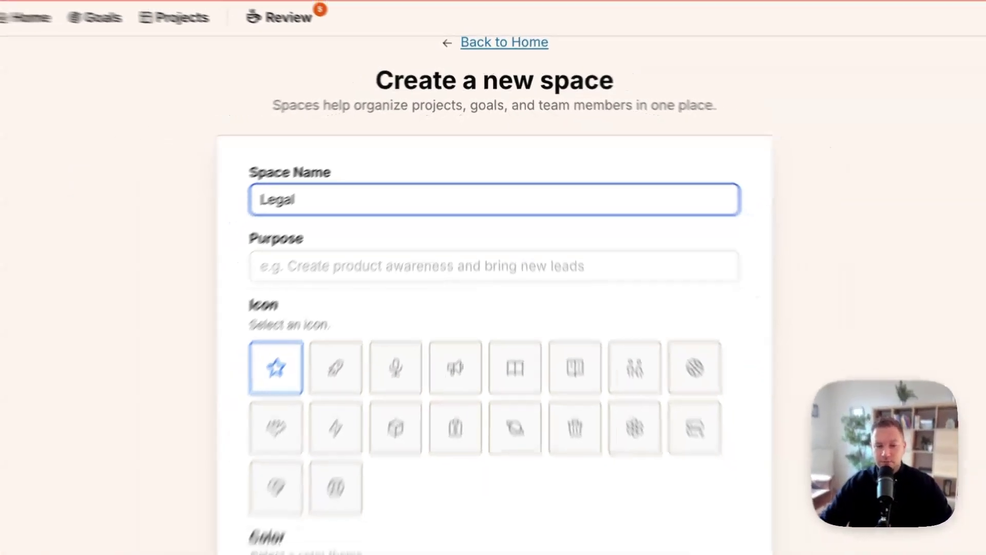
key("Tab")
type("Legal stu")
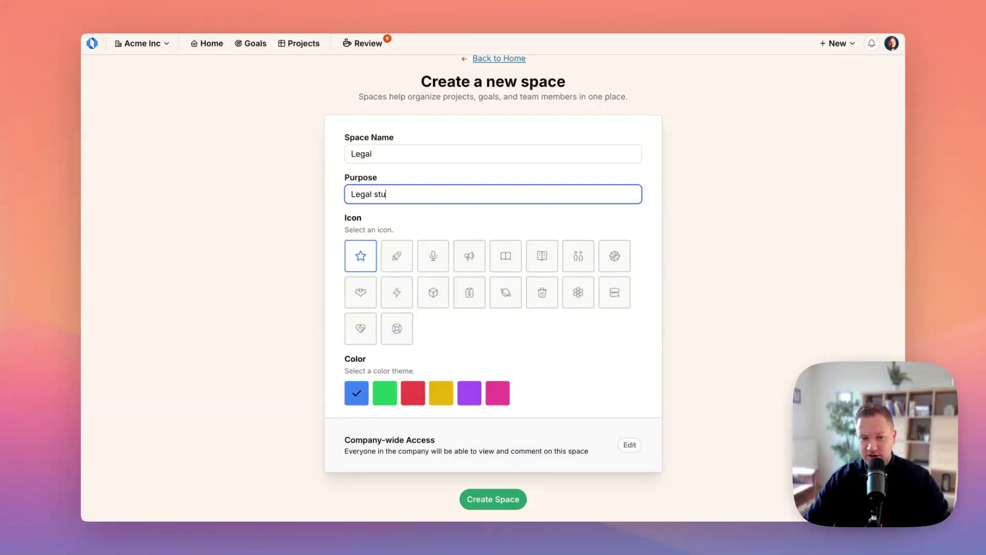
type("ff")
scroll(502, 152, "down", 1)
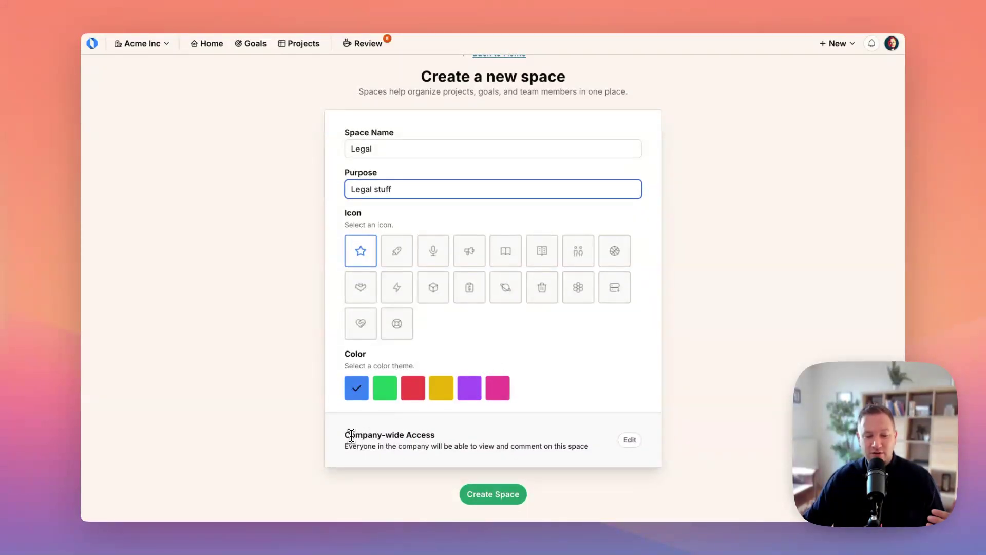
Set the new space's access for company members to No Access and create the space.
left_click_drag(343, 435, 448, 436)
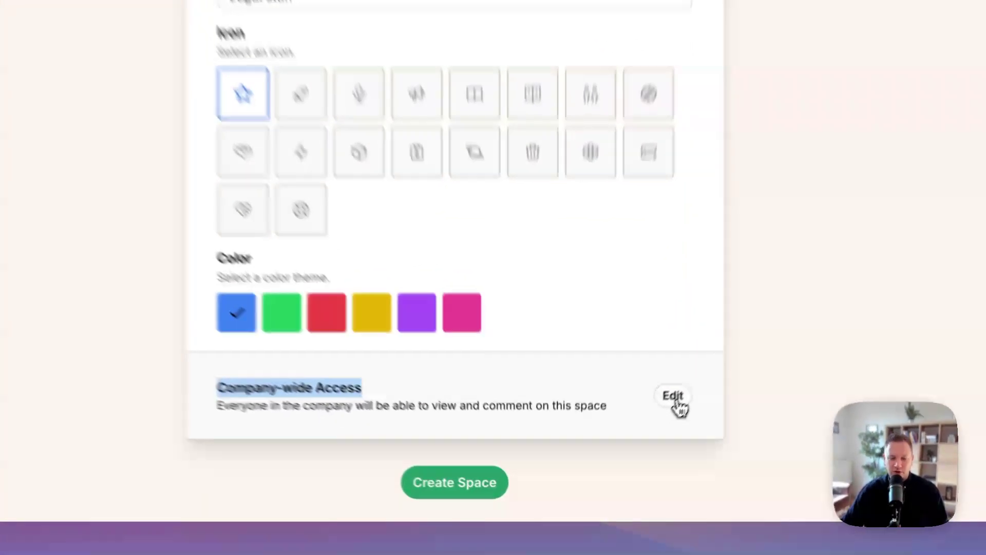
left_click(630, 444)
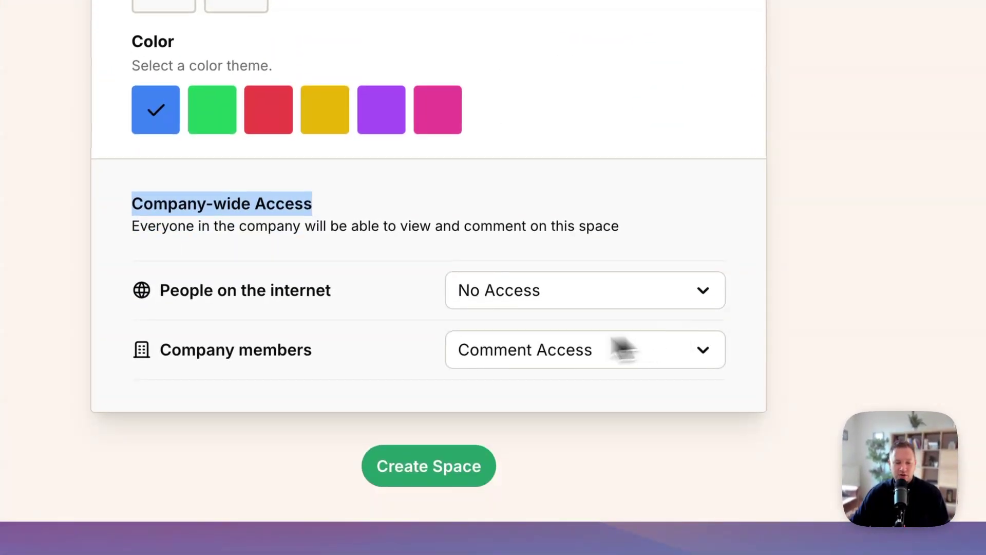
left_click(496, 355)
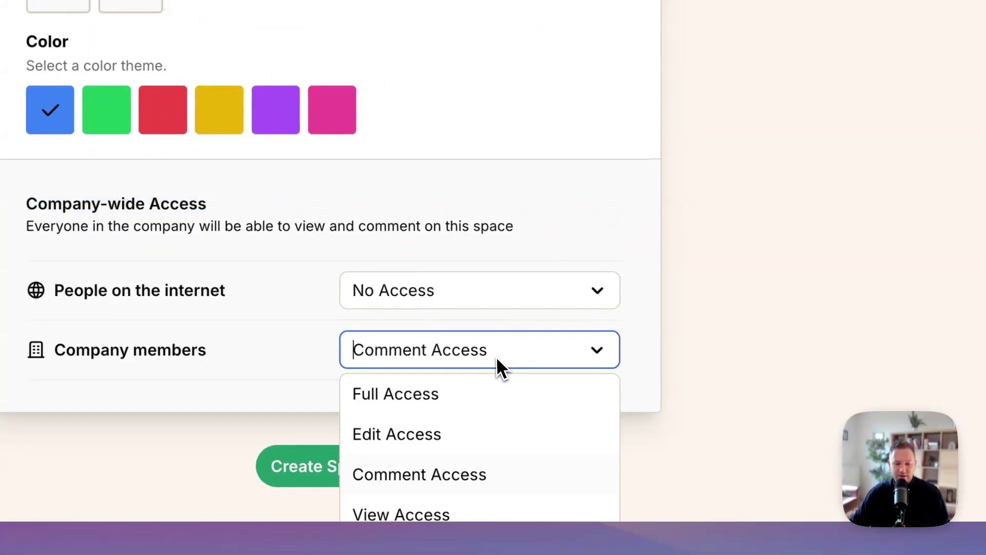
left_click(431, 514)
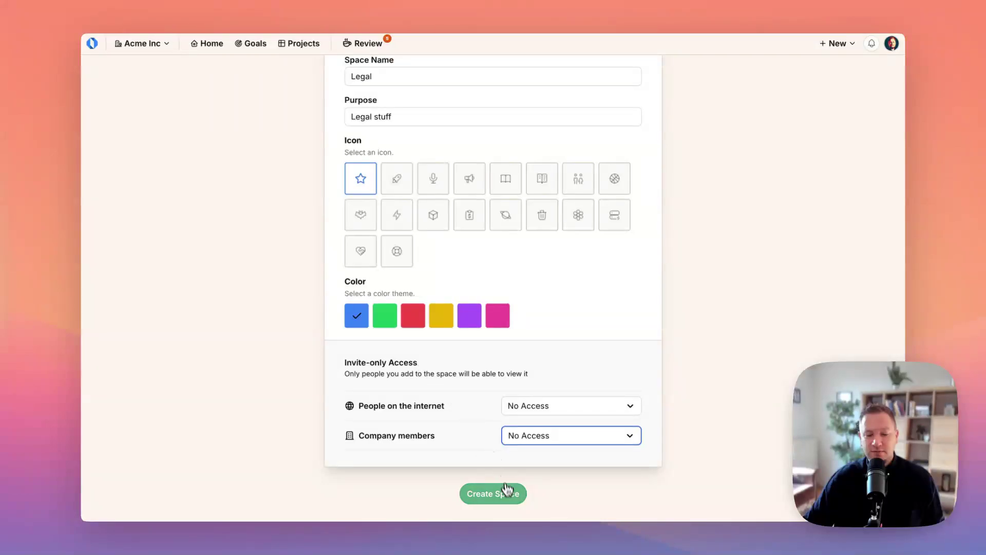
left_click(508, 499)
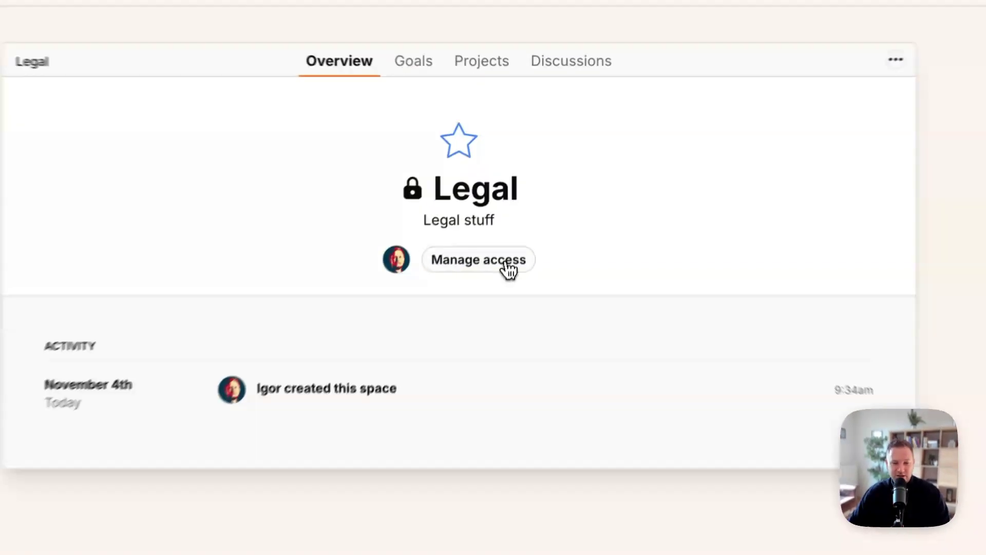
Add the Chief Financial Officer and Chief Operating Officer to the Legal space with Edit Access, and promote the Chief Operating Officer to manager.
left_click(519, 197)
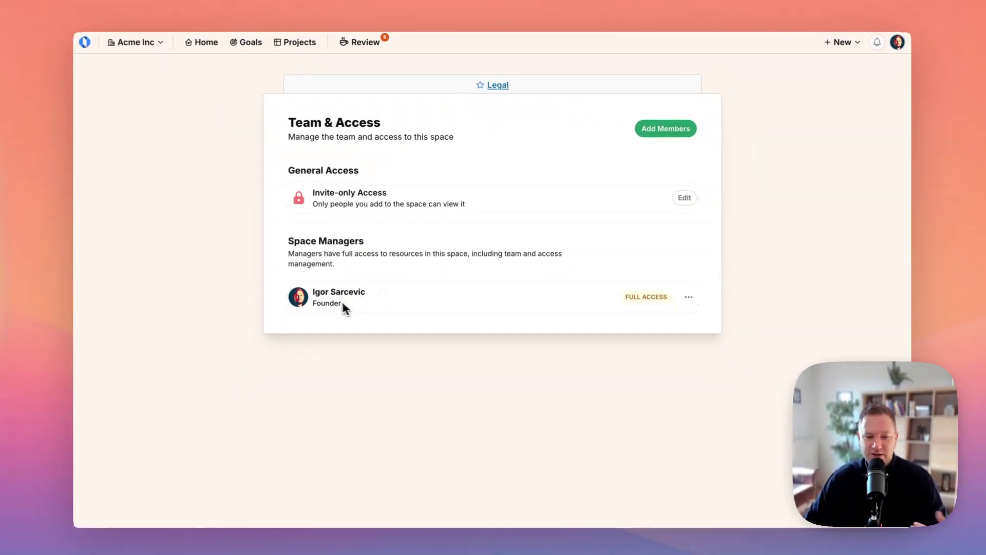
left_click(673, 134)
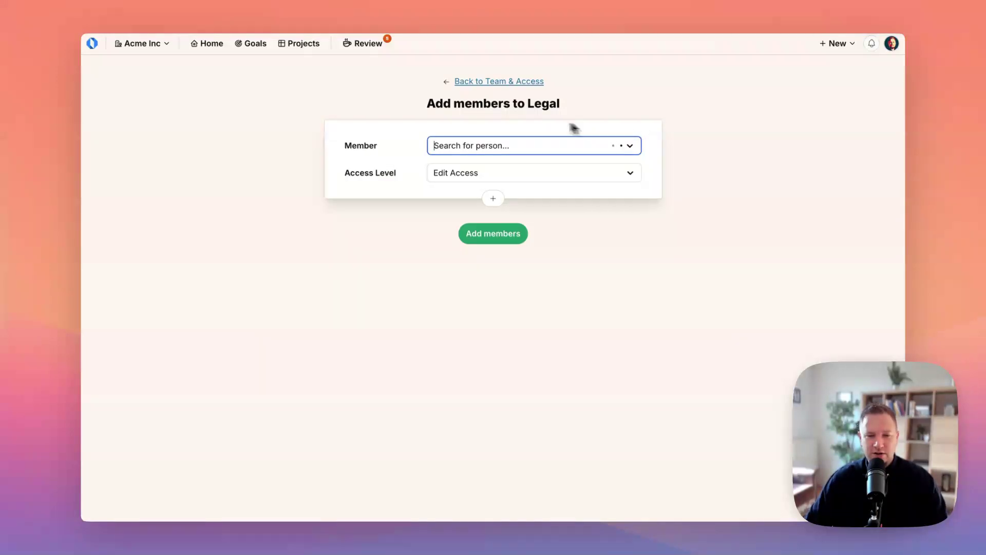
left_click(503, 149)
left_click(502, 210)
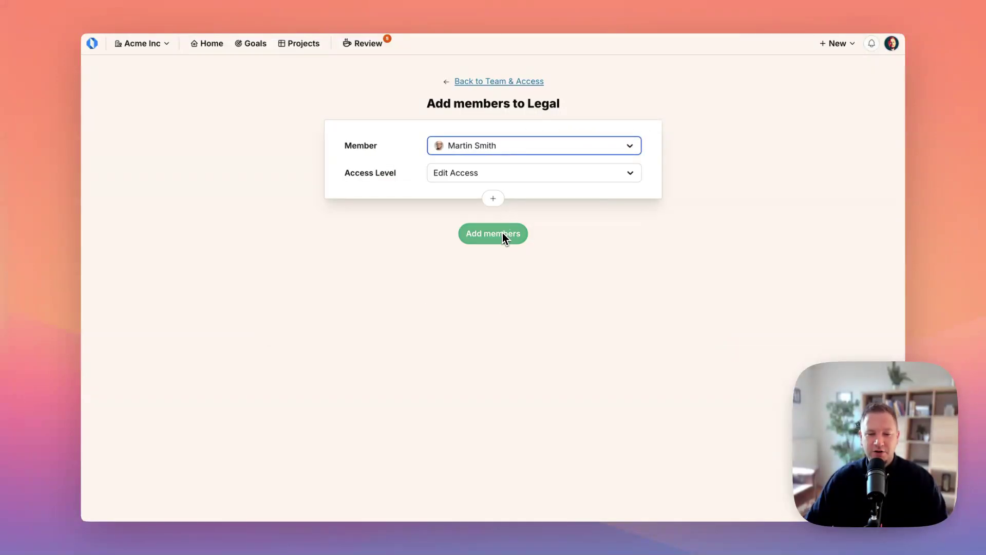
left_click(494, 197)
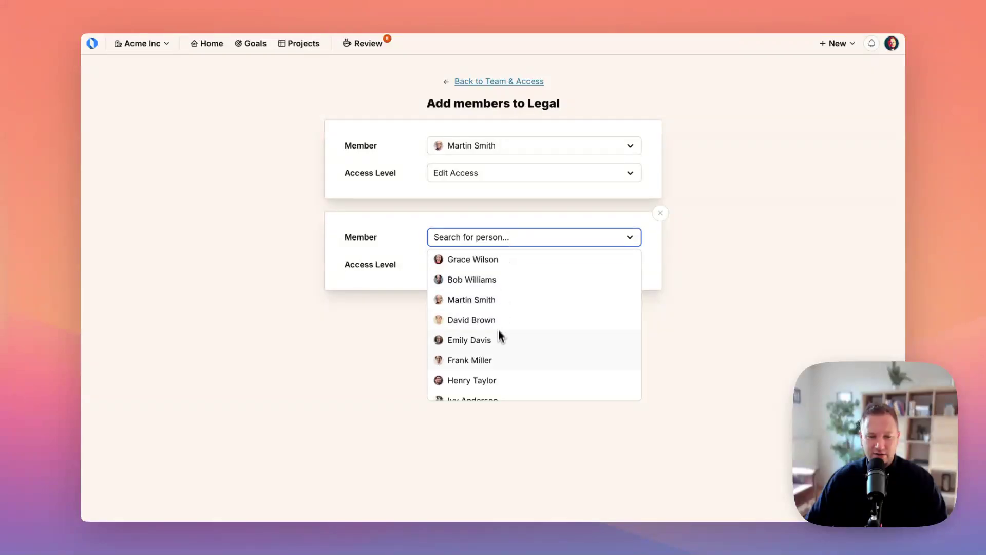
left_click(501, 280)
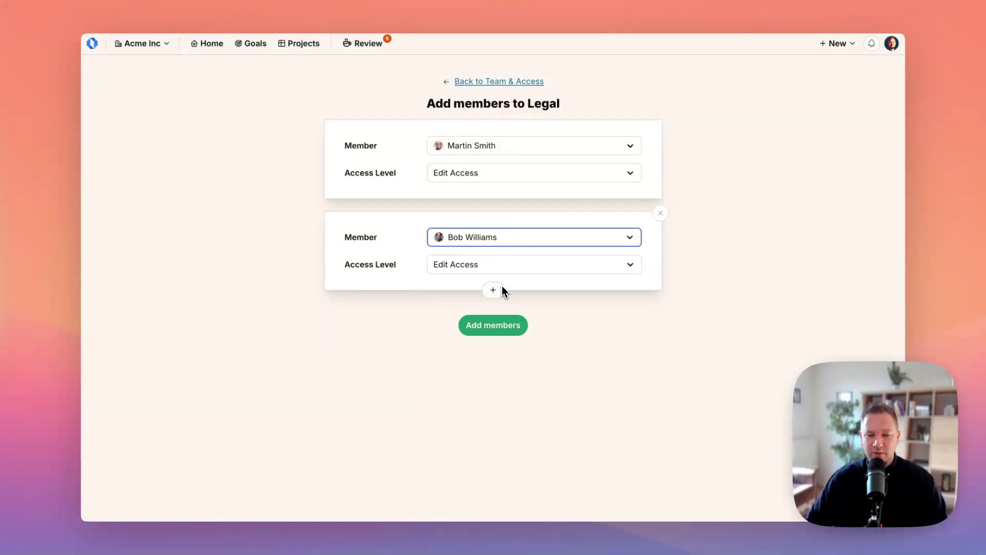
left_click(502, 326)
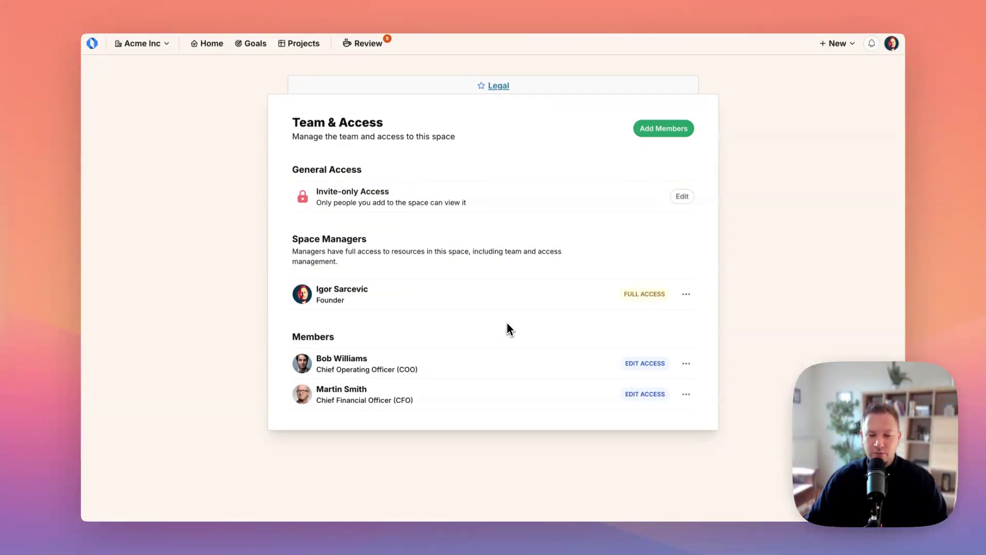
left_click(686, 364)
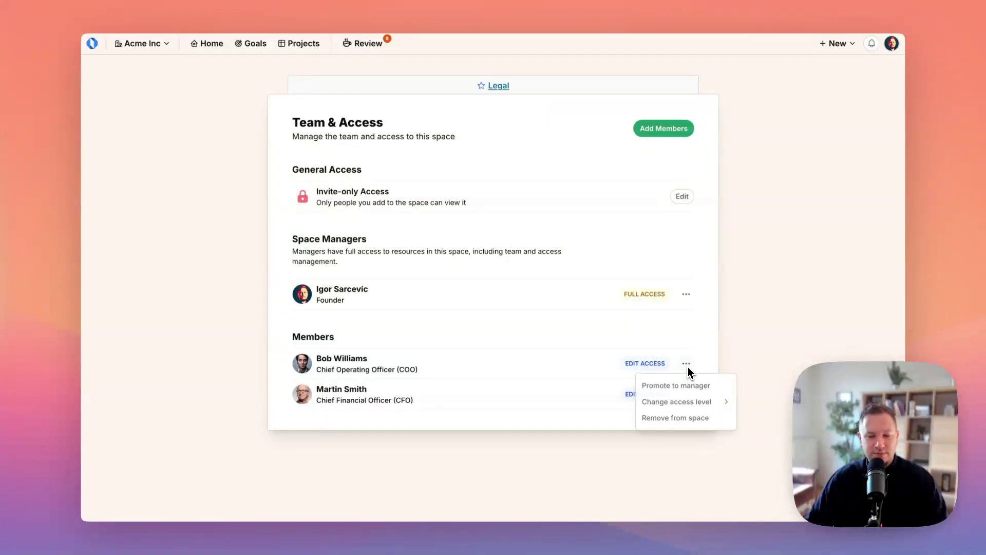
left_click(689, 386)
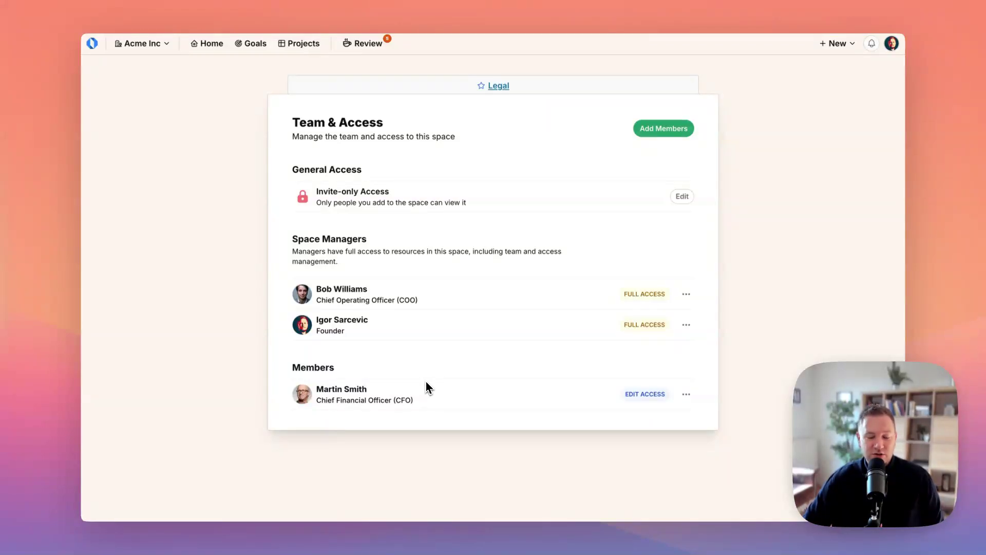
Change the Legal space's general access for company members to Comment Access and save it.
left_click(679, 198)
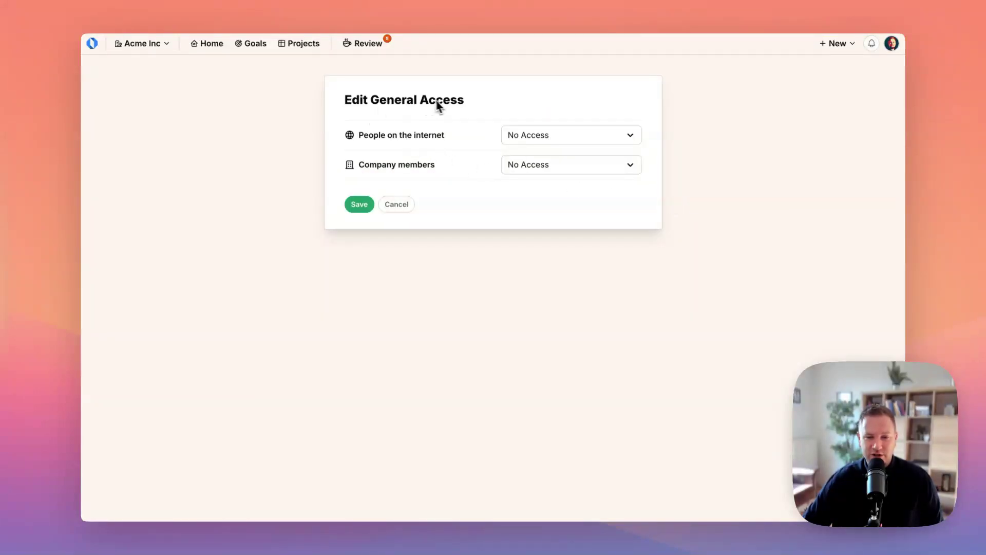
left_click(553, 168)
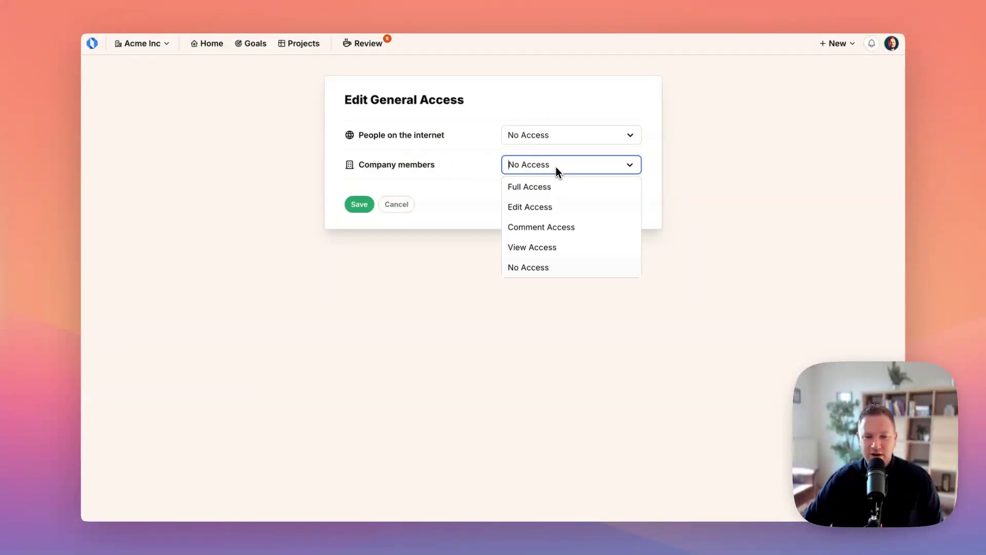
left_click(554, 234)
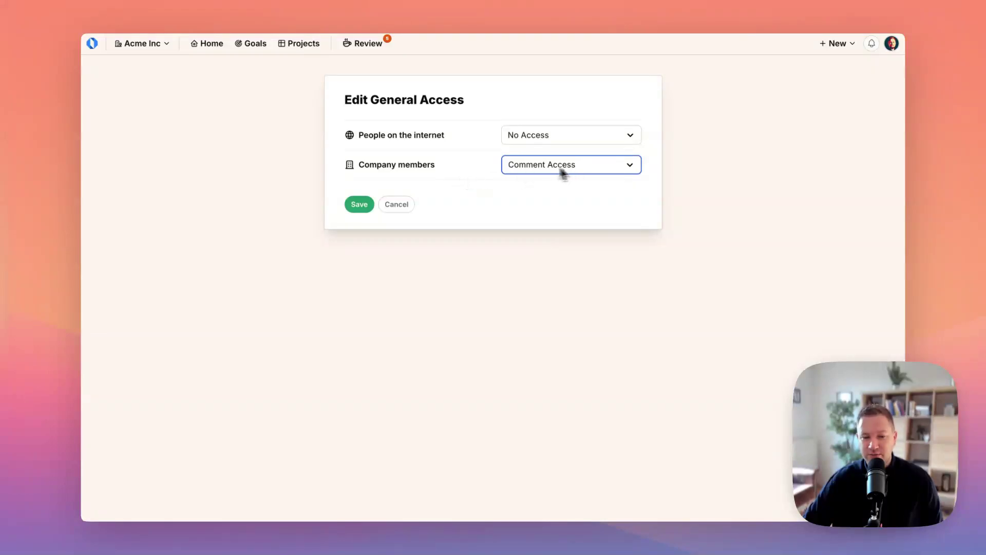
left_click(369, 209)
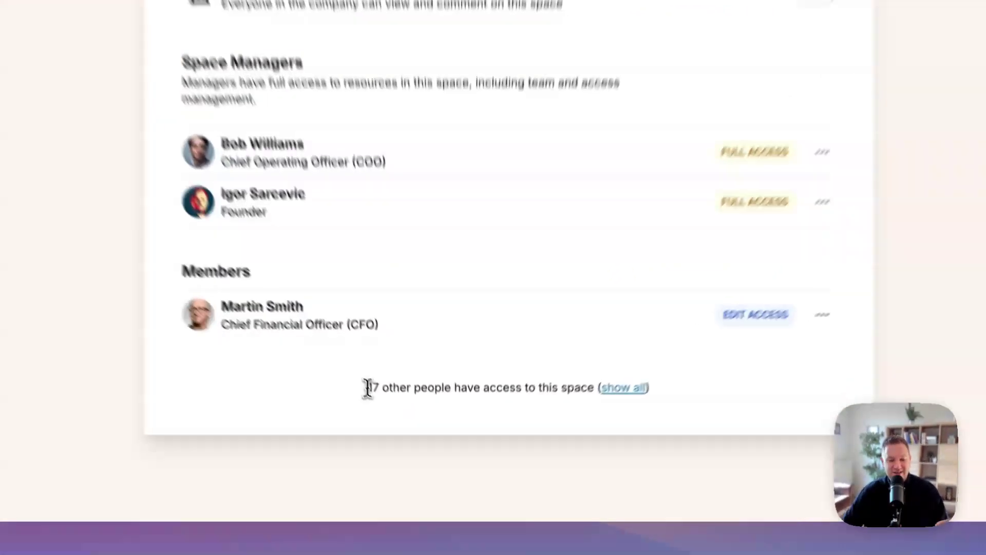
Show all other people with access to the Legal space and review who has access through company membership.
left_click_drag(368, 388, 519, 388)
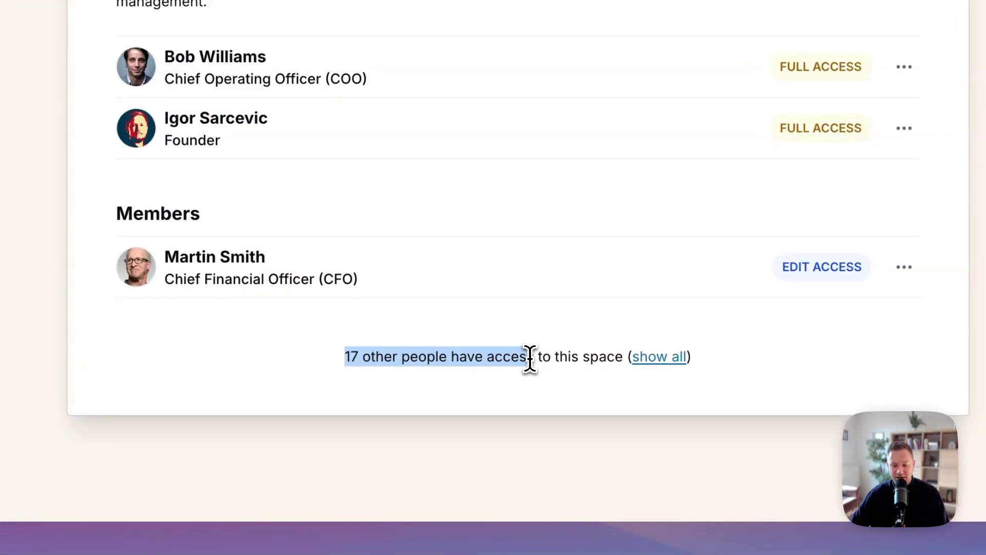
left_click(529, 358)
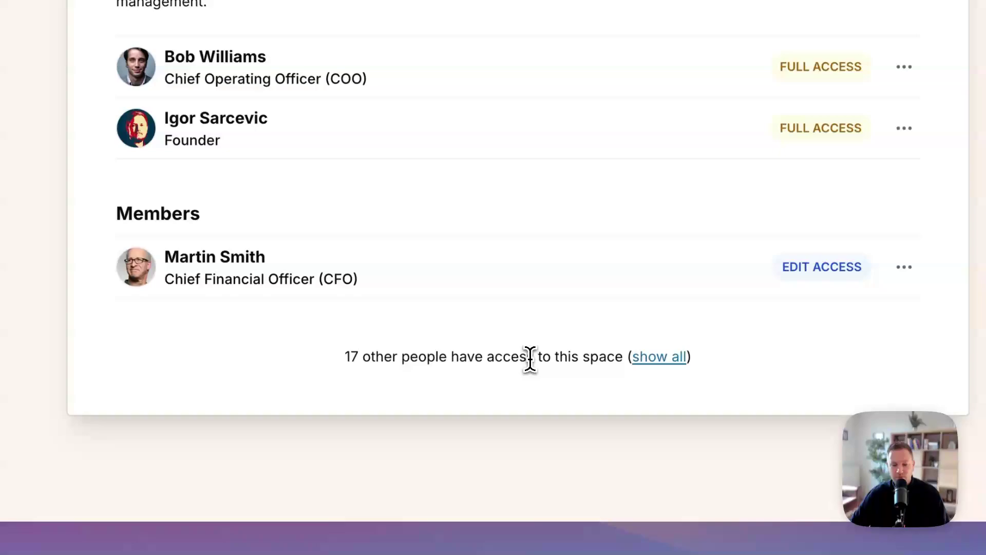
left_click(666, 358)
scroll(666, 367, "down", 3)
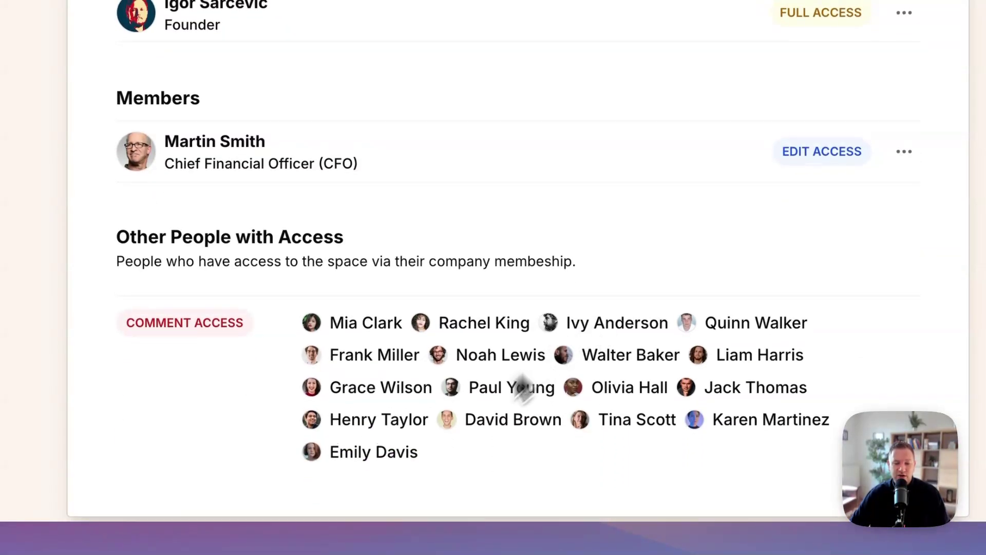
left_click_drag(431, 421, 315, 321)
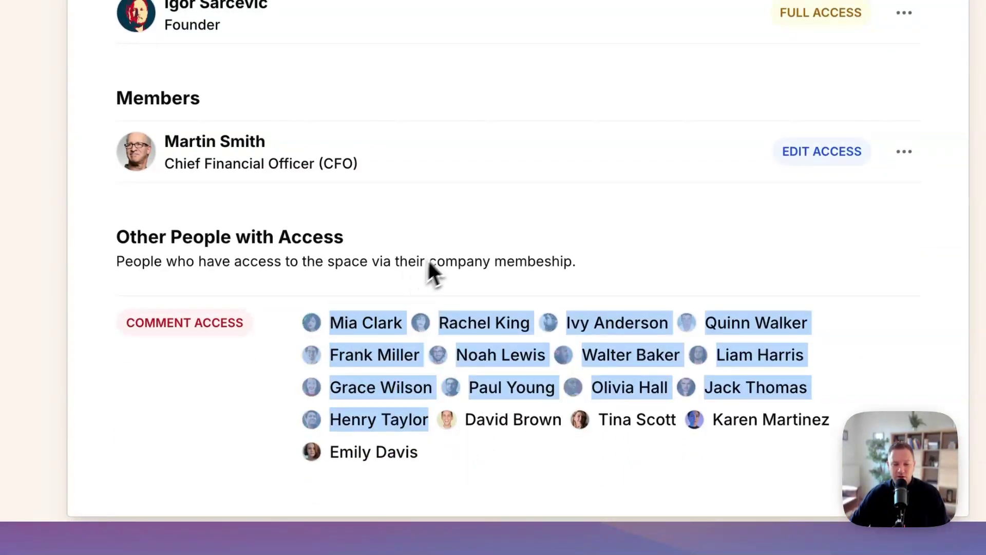
left_click(446, 248)
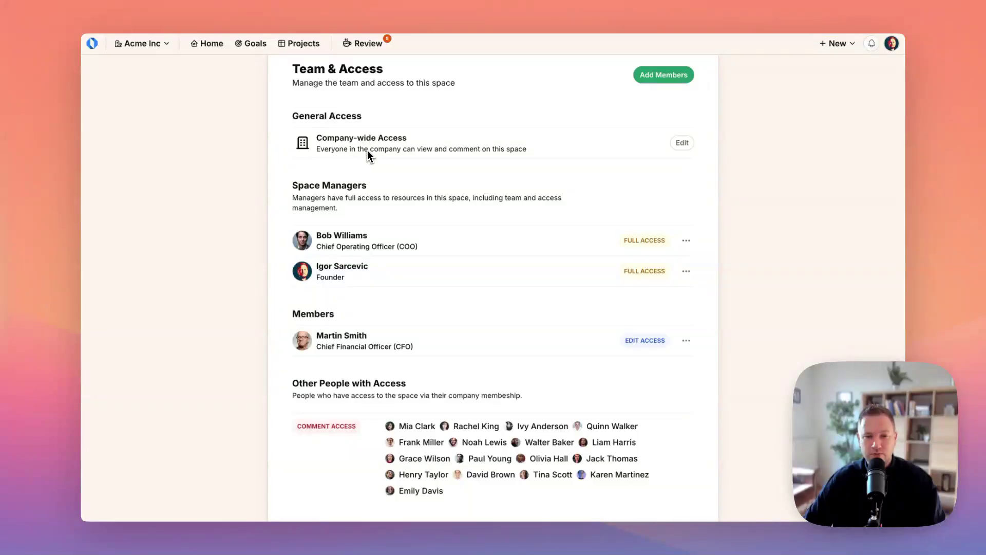
scroll(367, 150, "up", 1)
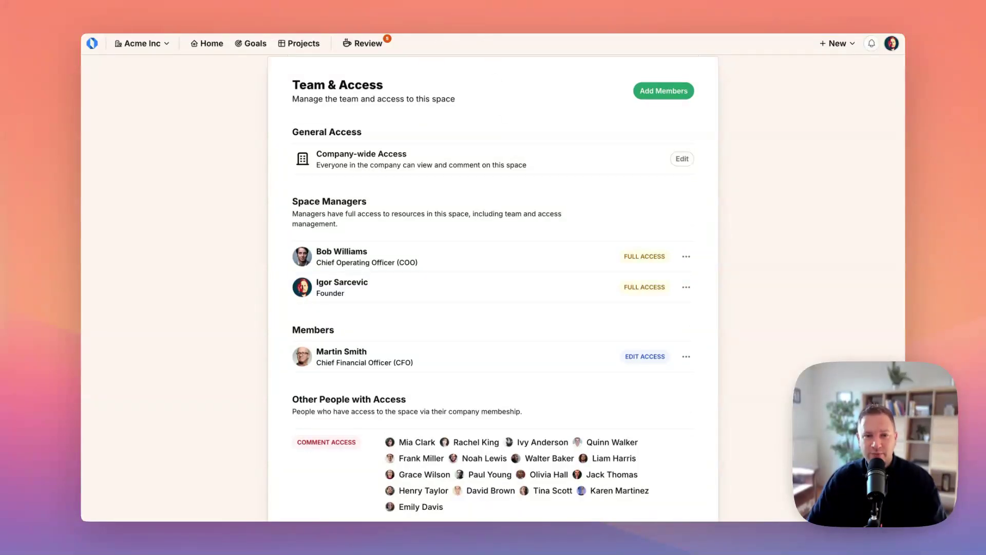